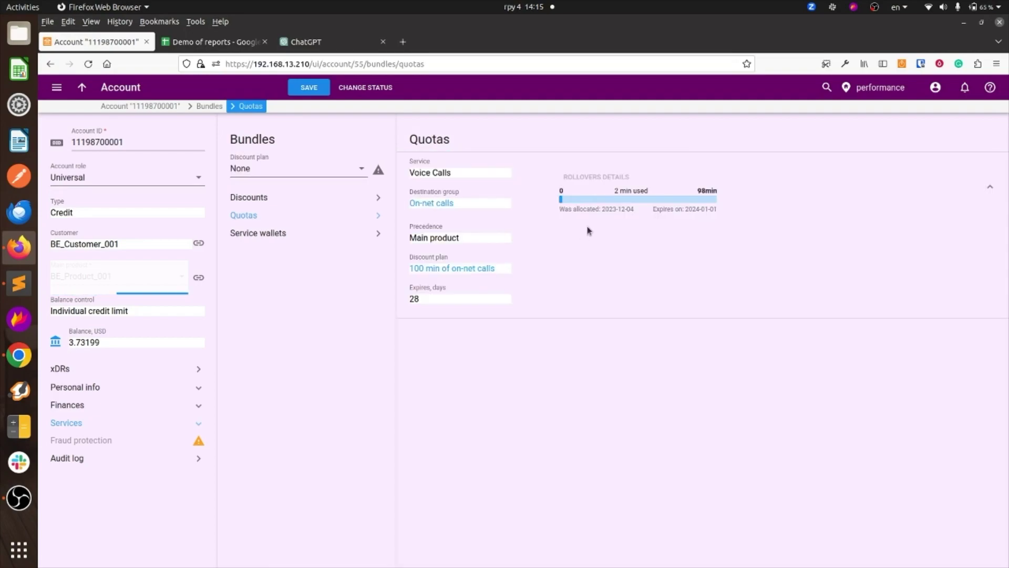
Highlight the '2 min' usage figure and collapse the Quotas card details
{"action": "left_click_drag", "start_coordinate": [615, 190], "coordinate": [629, 192]}
{"action": "left_click", "coordinate": [633, 192]}
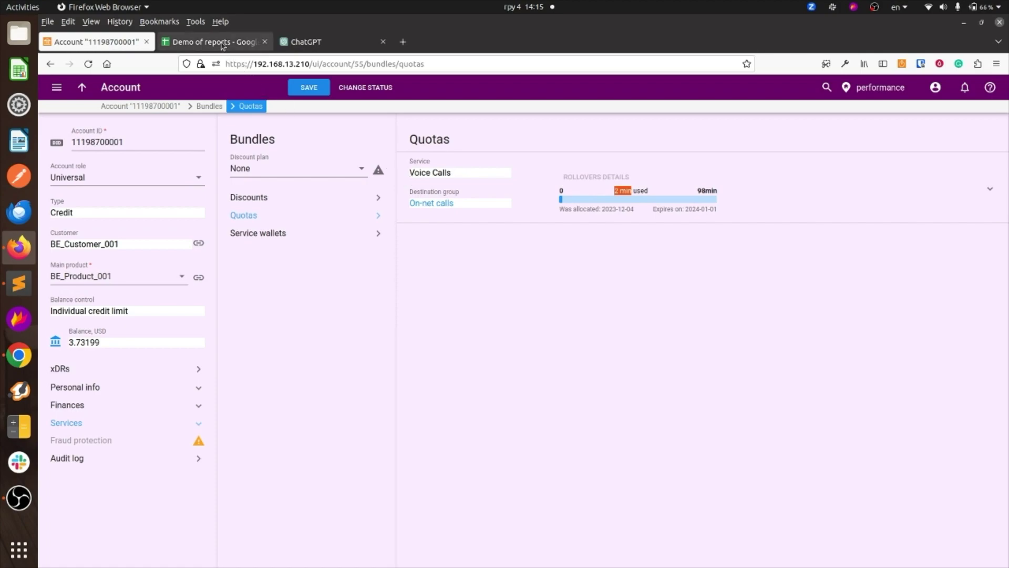
Switch to the 'Demo of reports' spreadsheet with the On-net calls report row
{"action": "left_click", "coordinate": [222, 47]}
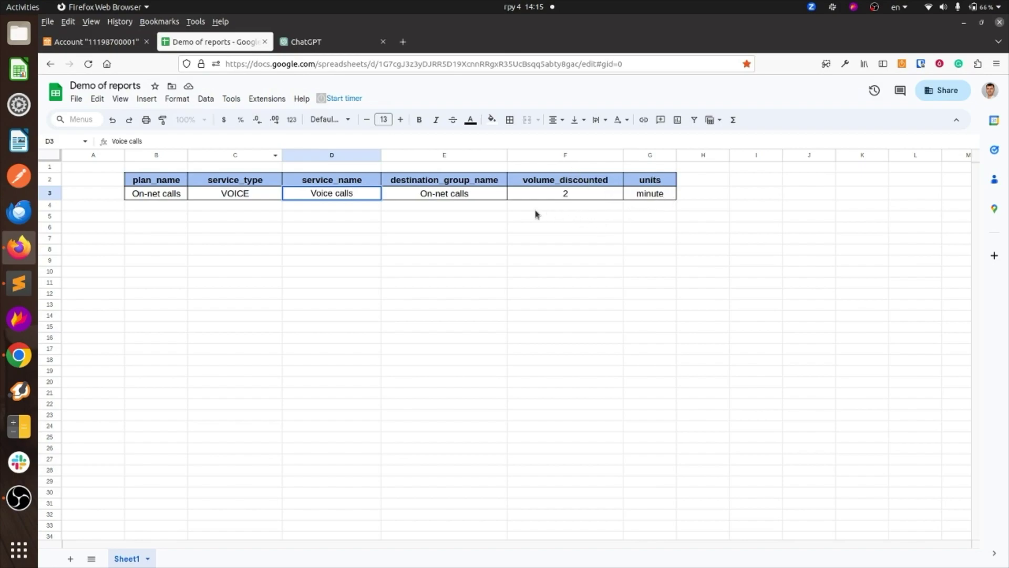
Send the saved report-column request to ChatGPT and start a multi-line MySQL follow-up
{"action": "left_click", "coordinate": [20, 286]}
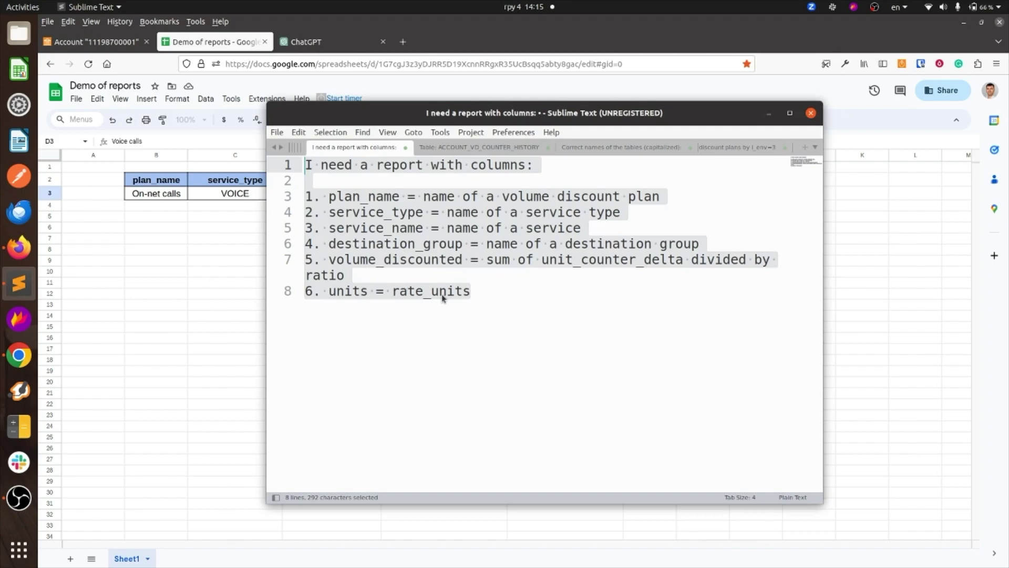
{"action": "key", "text": "ctrl+c"}
{"action": "left_click", "coordinate": [316, 42]}
{"action": "left_click", "coordinate": [604, 518]}
{"action": "key", "text": "ctrl+v"}
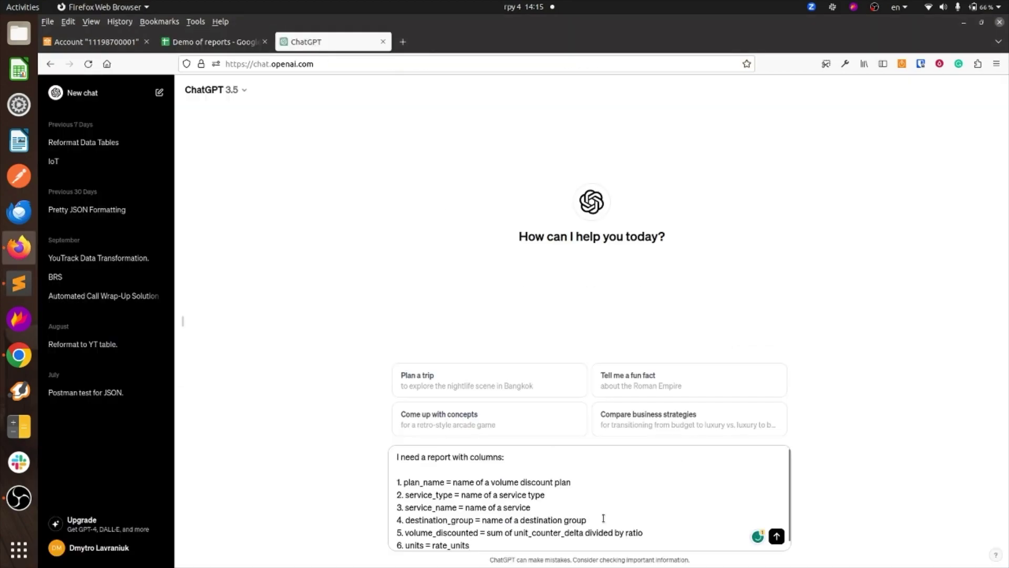
{"action": "key", "text": "Return"}
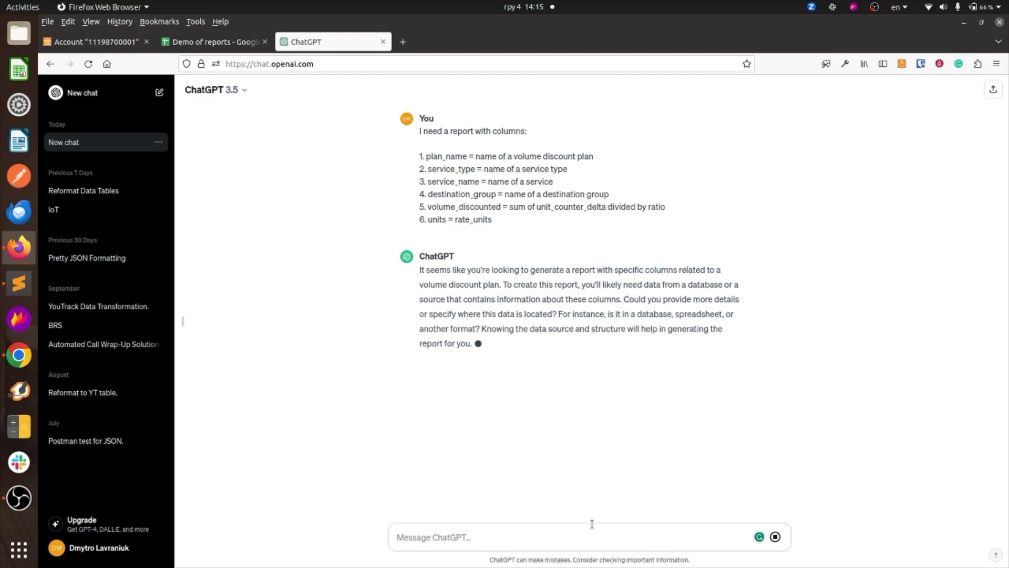
{"action": "type", "text": "It's MySQL:"}
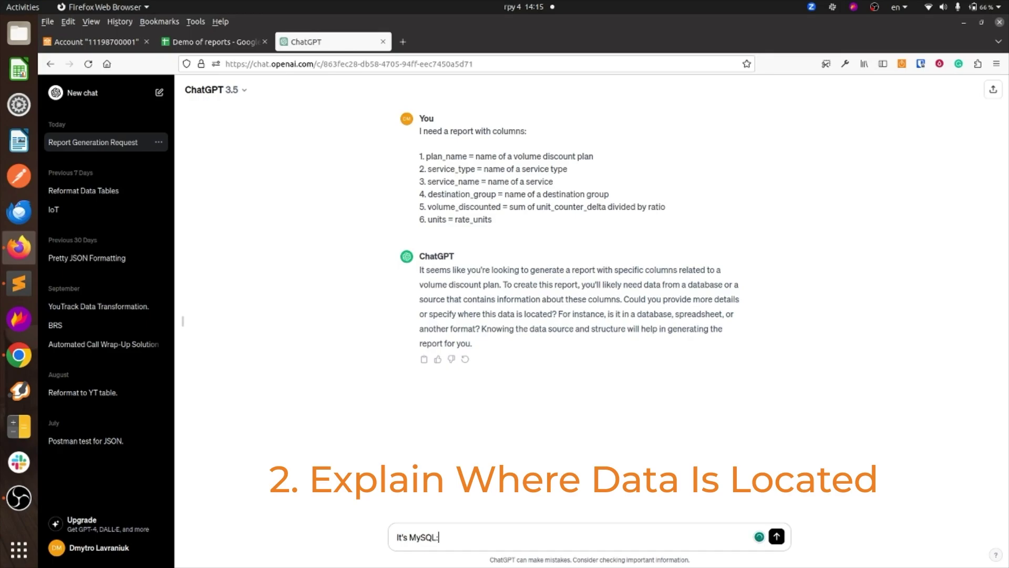
{"action": "key", "text": "shift+Return"}
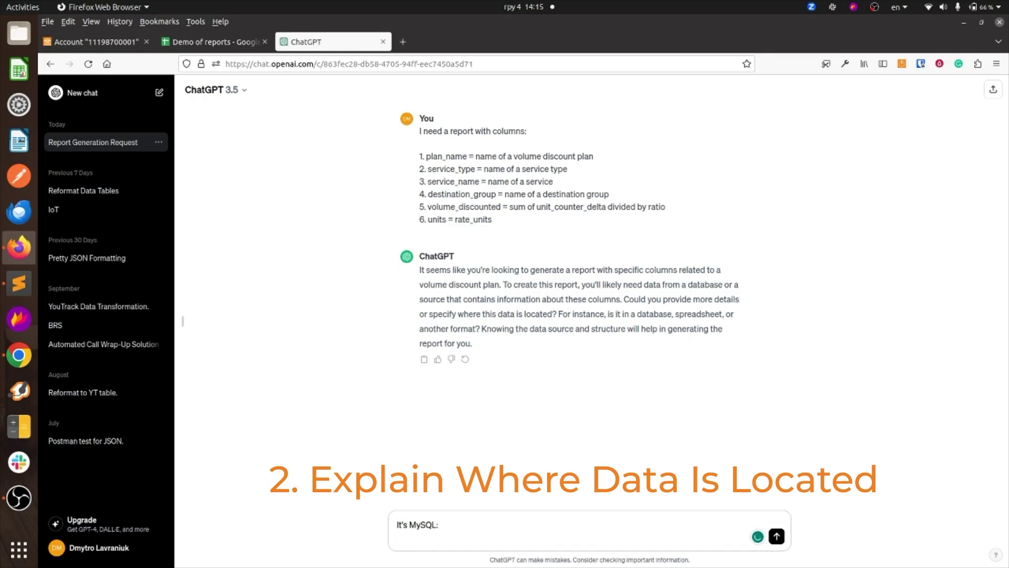
{"action": "left_click", "coordinate": [19, 355]}
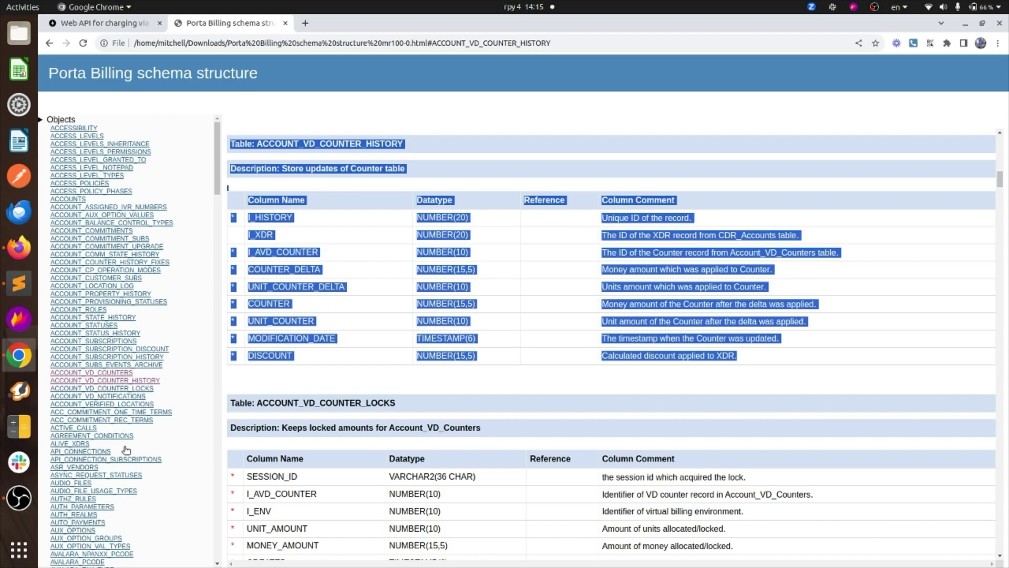
{"action": "left_click_drag", "start_coordinate": [601, 287], "coordinate": [772, 289]}
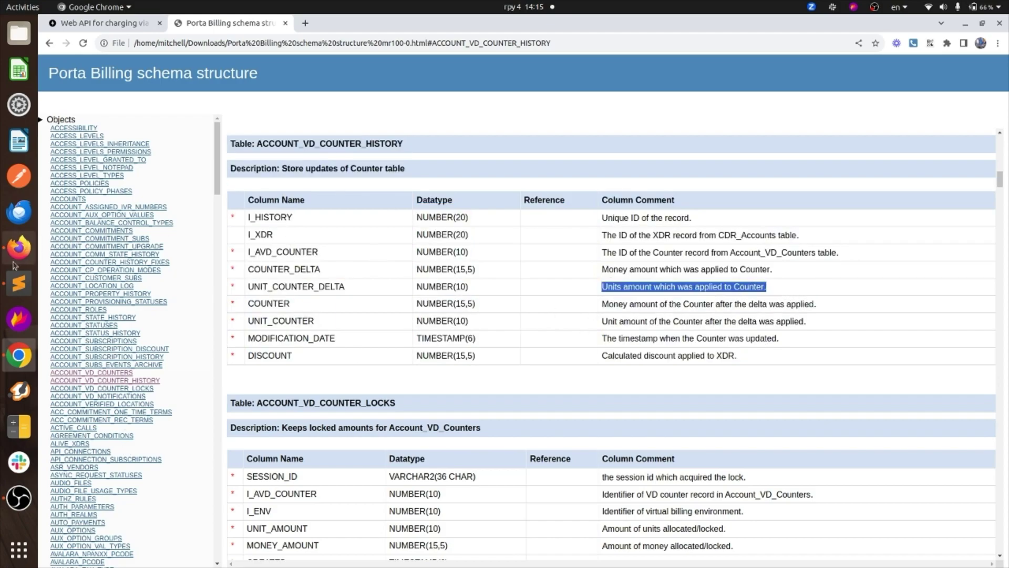
{"action": "left_click", "coordinate": [19, 283]}
{"action": "left_click", "coordinate": [470, 147]}
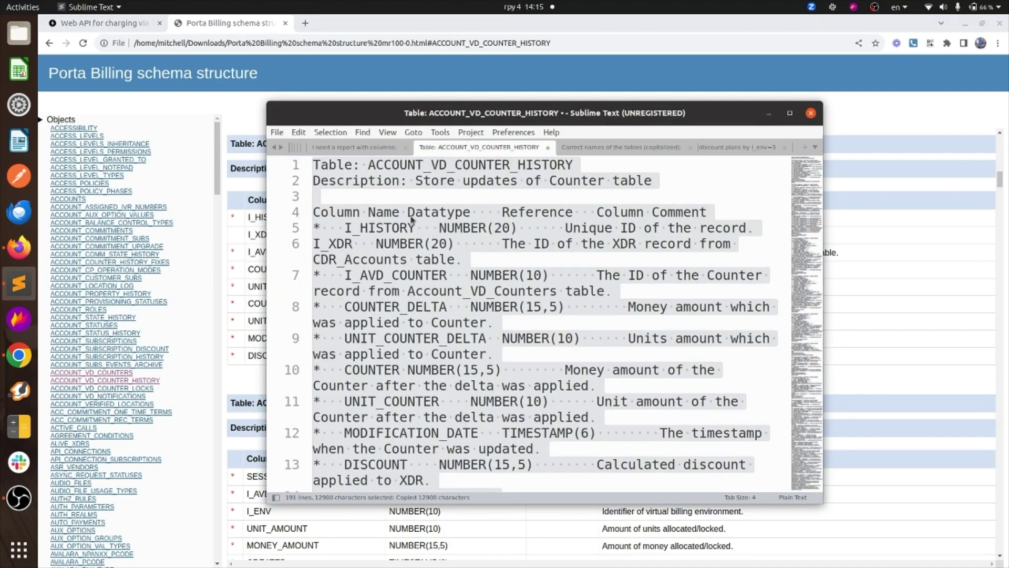
Send the pasted table descriptions, then highlight VDP.NAME in the returned SQL query
{"action": "left_click", "coordinate": [19, 247]}
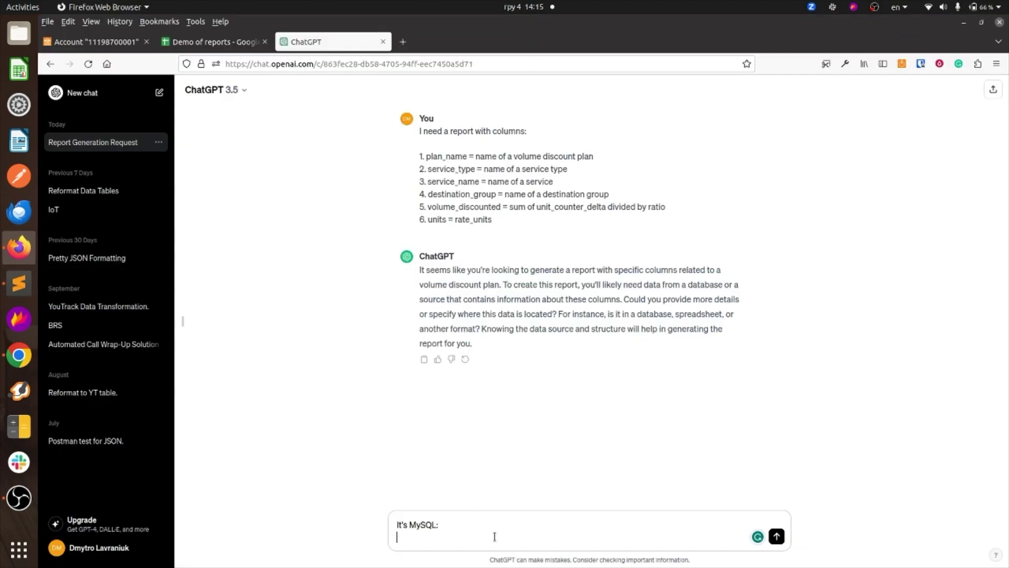
{"action": "key", "text": "ctrl+v"}
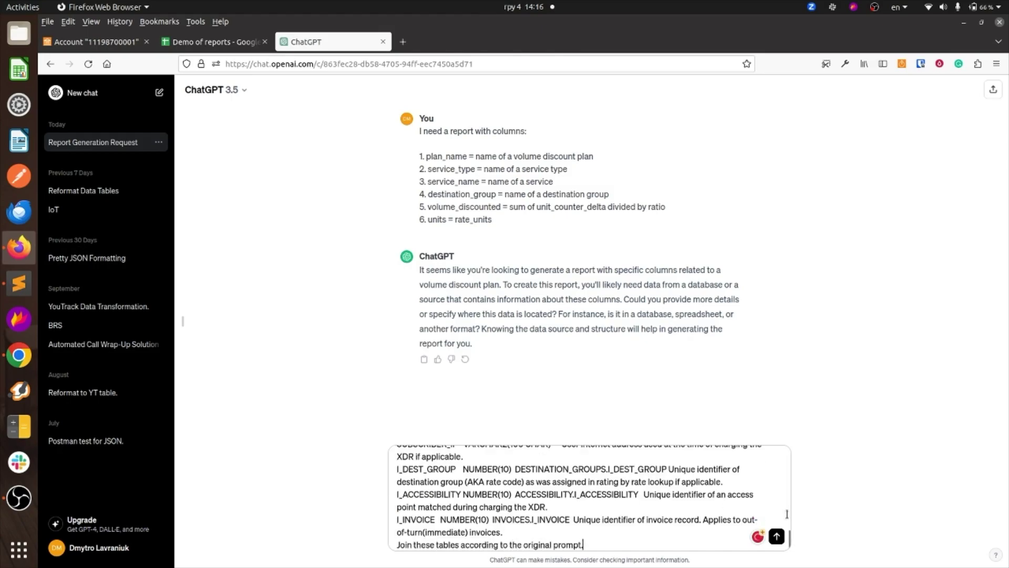
{"action": "left_click", "coordinate": [777, 536]}
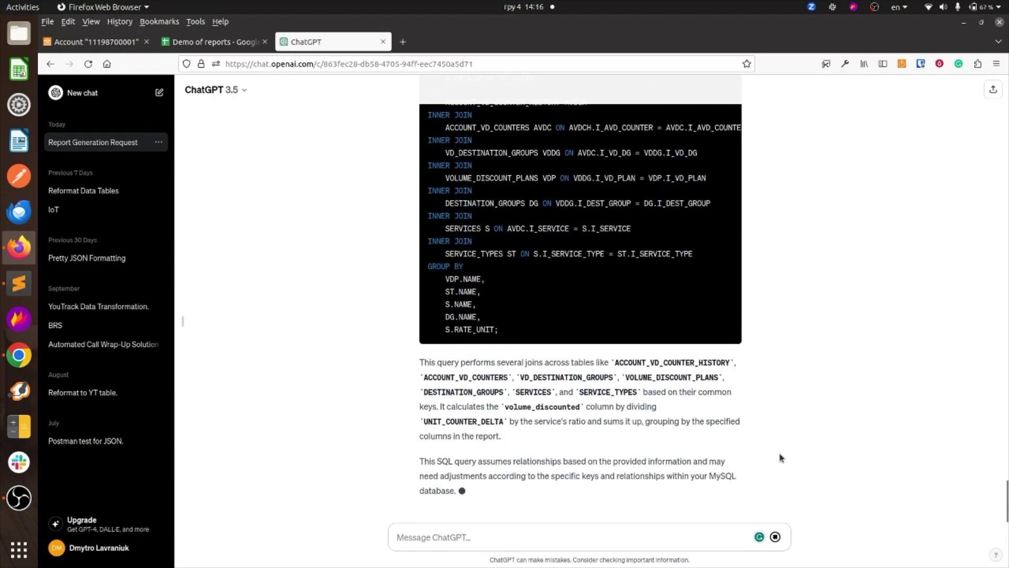
{"action": "scroll", "coordinate": [779, 457], "scroll_direction": "up", "scroll_amount": 2}
{"action": "scroll", "coordinate": [769, 454], "scroll_direction": "up", "scroll_amount": 2}
{"action": "scroll", "coordinate": [758, 446], "scroll_direction": "up", "scroll_amount": 1}
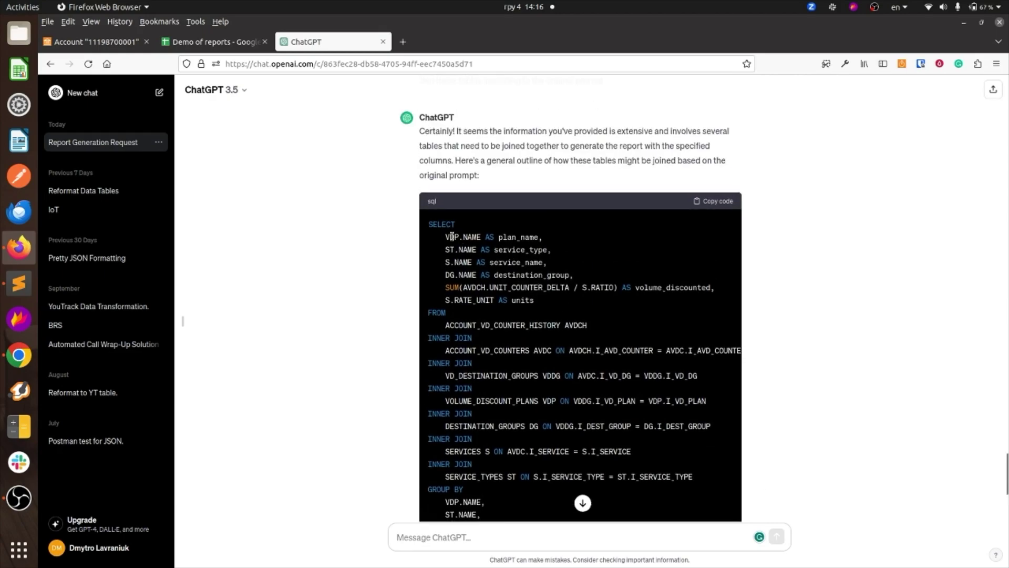
{"action": "left_click_drag", "start_coordinate": [445, 236], "coordinate": [481, 237]}
Send the correct capitalized table and lower-case field names, then select the revised query
{"action": "left_click", "coordinate": [19, 283]}
{"action": "left_click", "coordinate": [588, 148]}
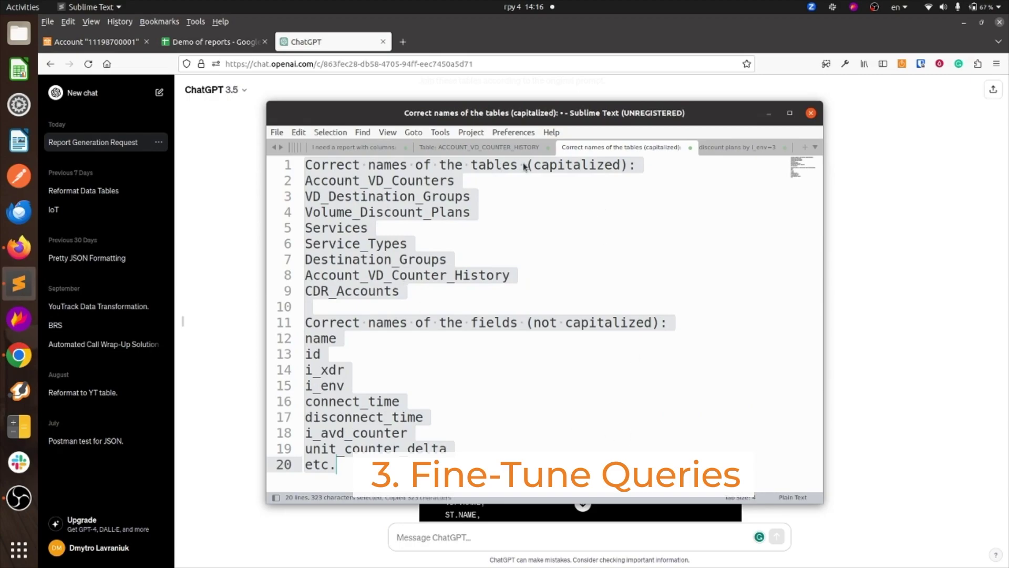
{"action": "left_click", "coordinate": [505, 537]}
{"action": "key", "text": "ctrl+v"}
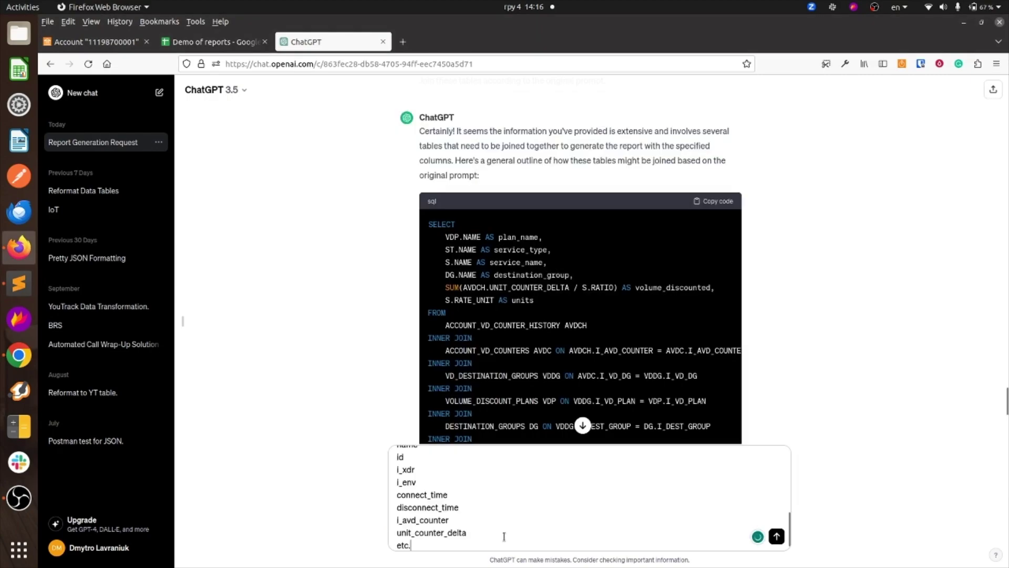
{"action": "key", "text": "Return"}
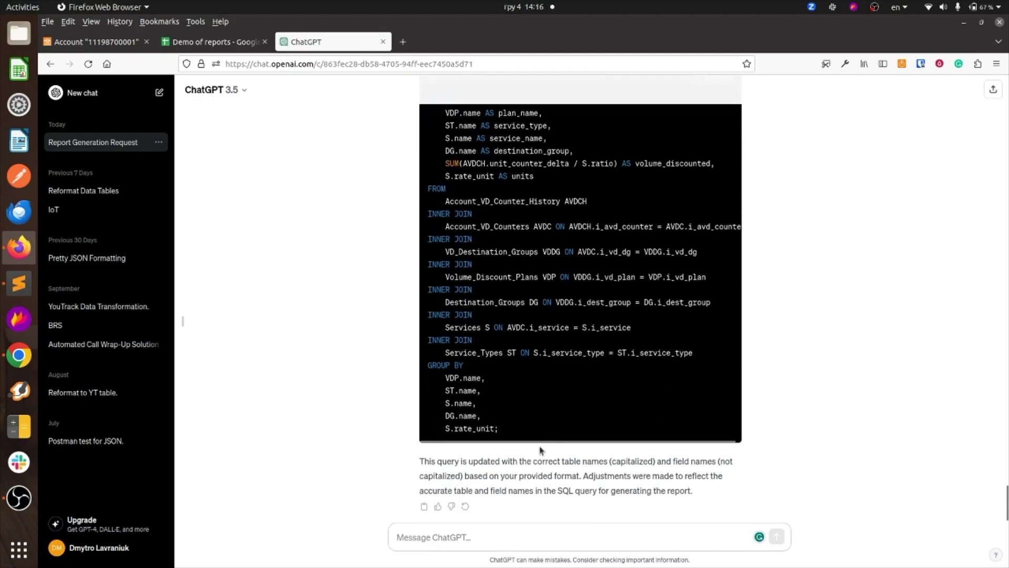
{"action": "scroll", "coordinate": [525, 439], "scroll_direction": "up", "scroll_amount": 2}
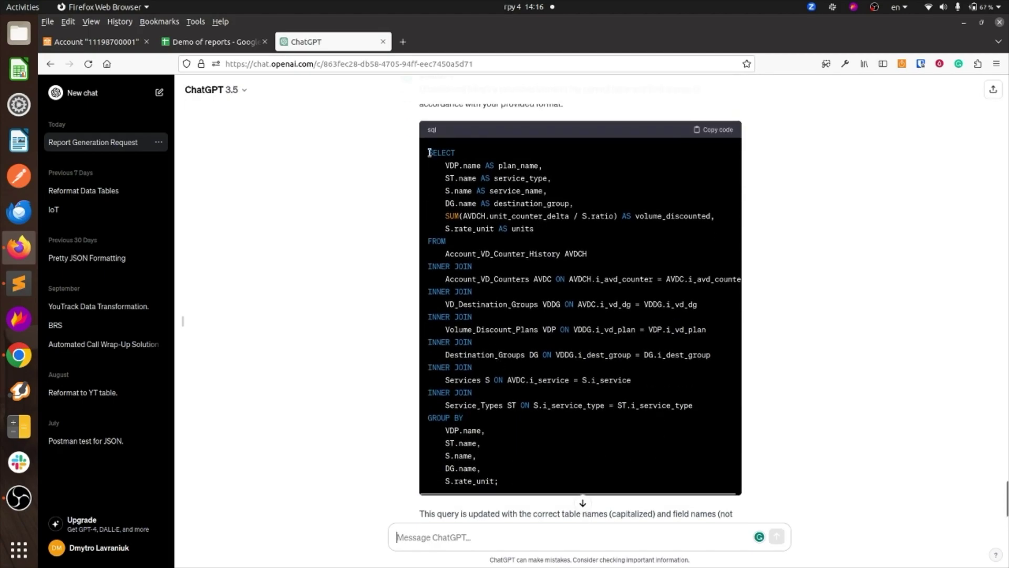
{"action": "mouse_move", "coordinate": [429, 152]}
{"action": "left_mouse_down"}
{"action": "mouse_move", "coordinate": [502, 299]}
{"action": "mouse_move", "coordinate": [537, 490]}
{"action": "left_mouse_up"}
Run the revised query in the MySQL console, confirm '2 rows in set', then hide it
{"action": "key", "text": "F12"}
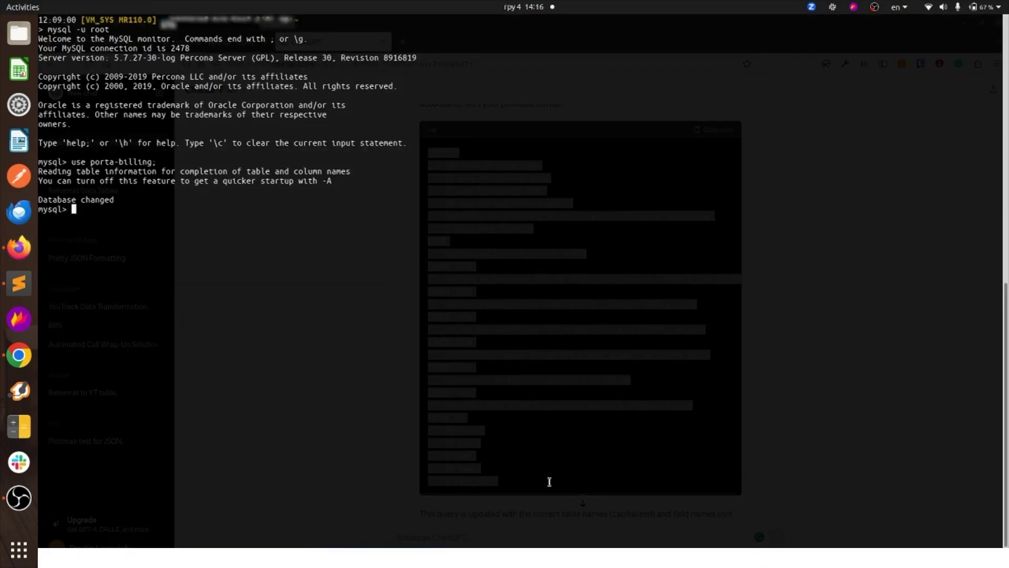
{"action": "key", "text": "ctrl+shift+v"}
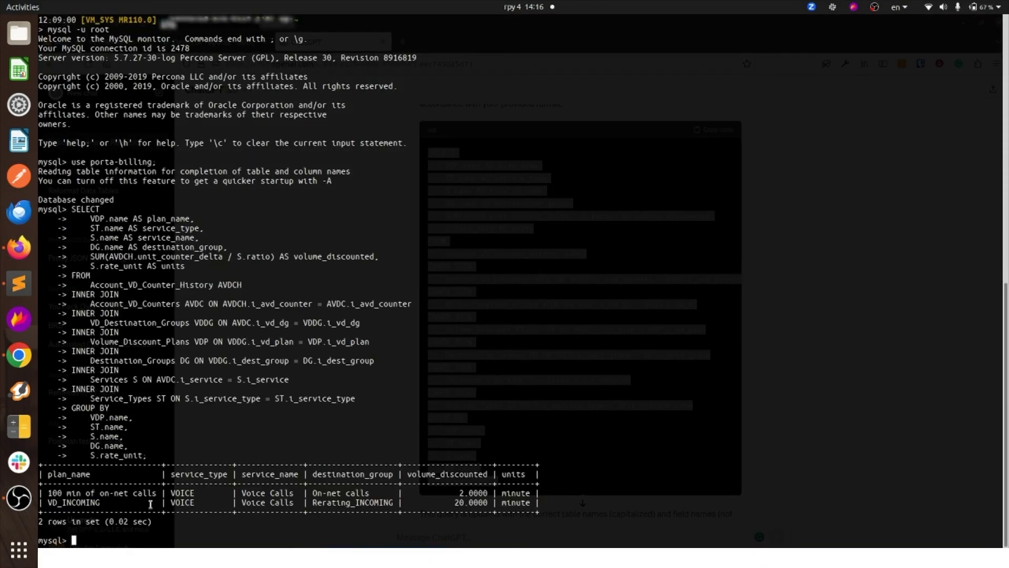
{"action": "triple_click", "coordinate": [117, 524]}
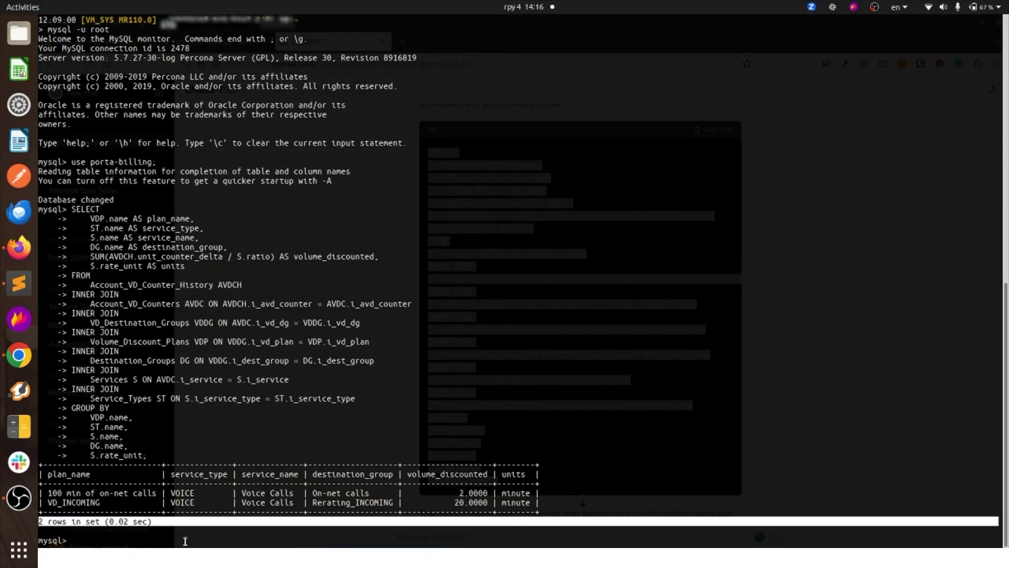
{"action": "key", "text": "F12"}
{"action": "scroll", "coordinate": [475, 521], "scroll_direction": "down", "scroll_amount": 2}
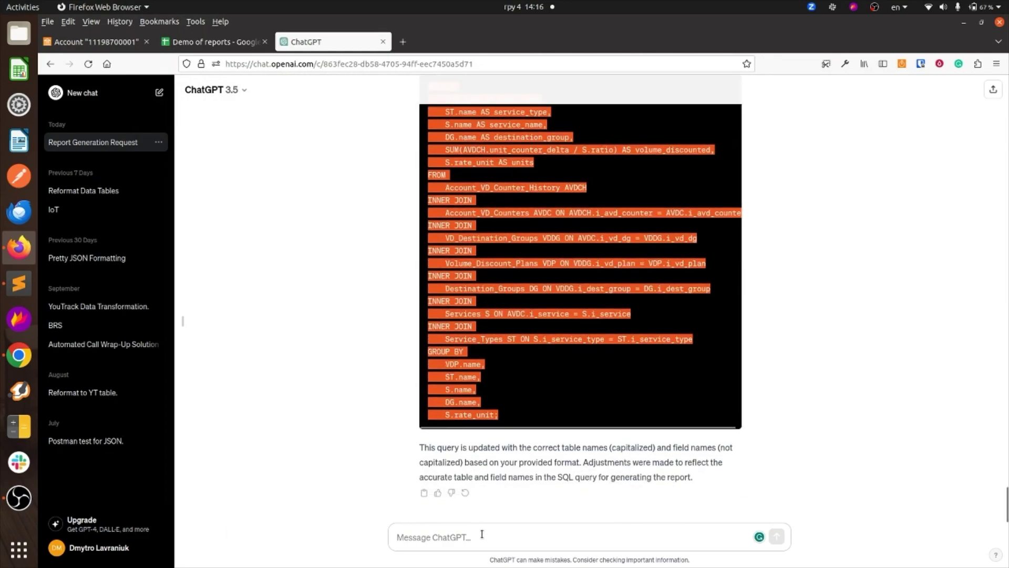
Ask ChatGPT to restrict the query to volume discount plans with i_env = 3
{"action": "left_click", "coordinate": [16, 294]}
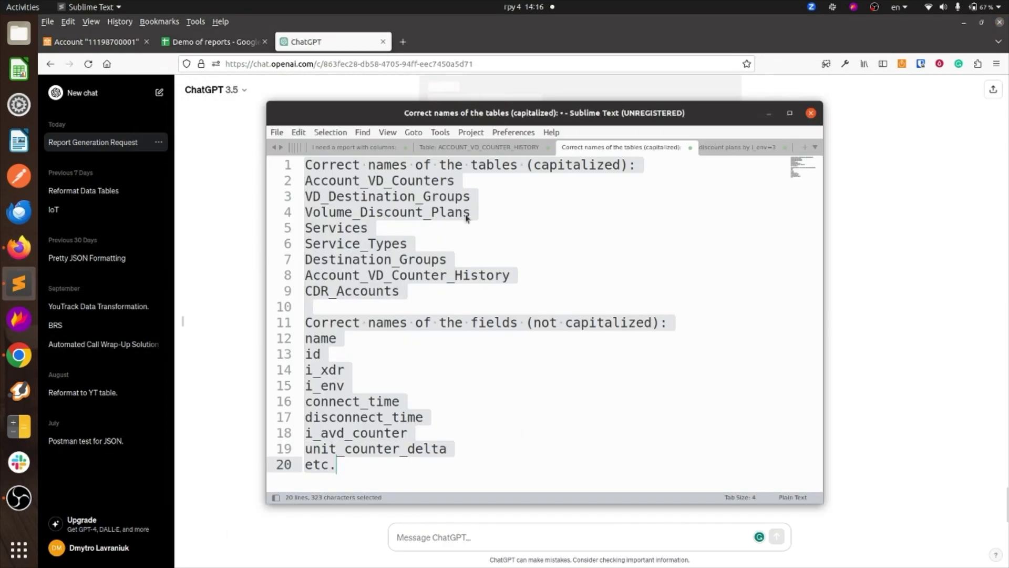
{"action": "left_click", "coordinate": [704, 149]}
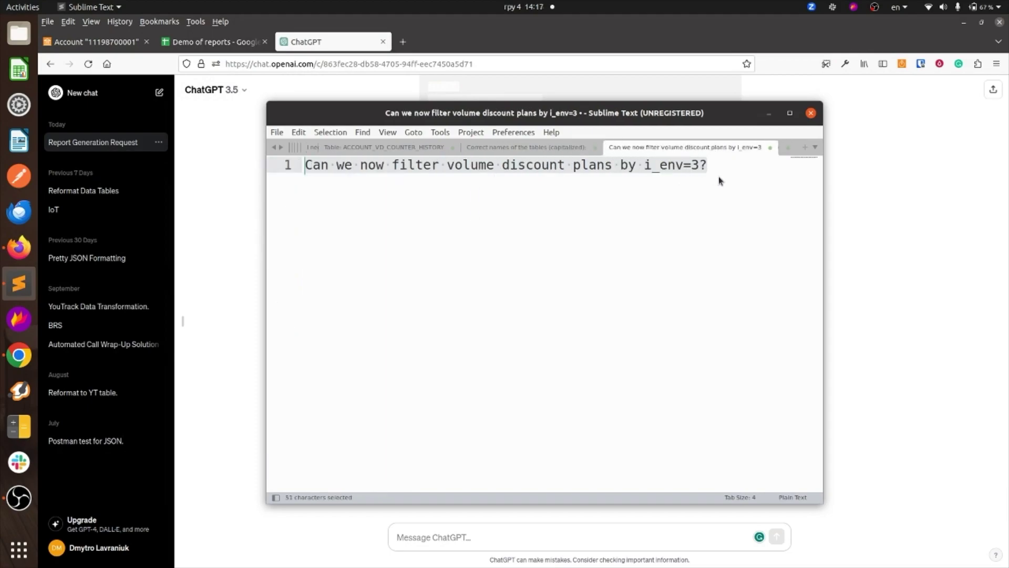
{"action": "left_click", "coordinate": [540, 535]}
{"action": "type", "text": "Can we now filter volume discount plans by i_env=3?"}
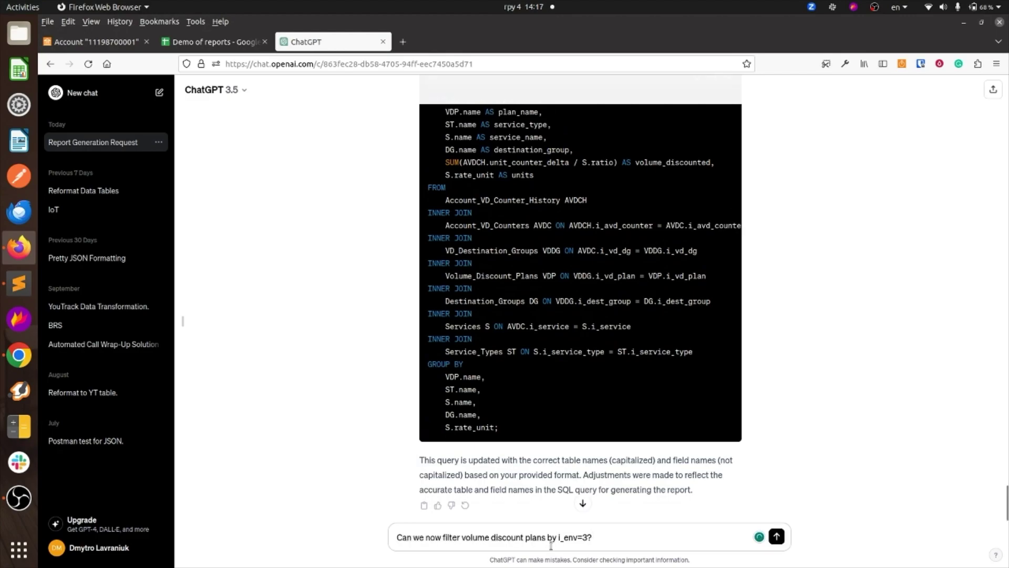
{"action": "key", "text": "Return"}
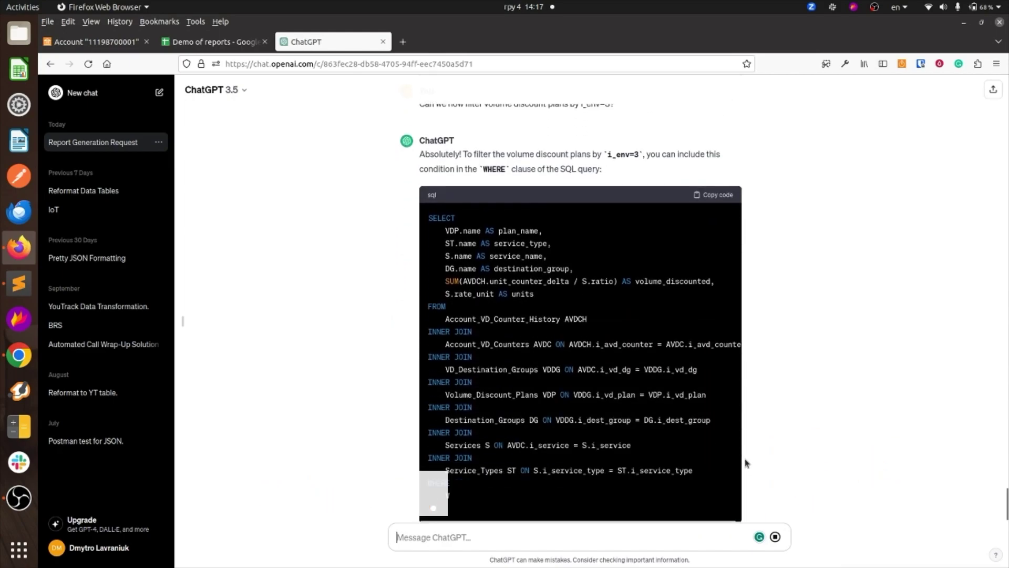
{"action": "scroll", "coordinate": [532, 430], "scroll_direction": "up", "scroll_amount": 2}
{"action": "left_click_drag", "start_coordinate": [431, 196], "coordinate": [518, 416]}
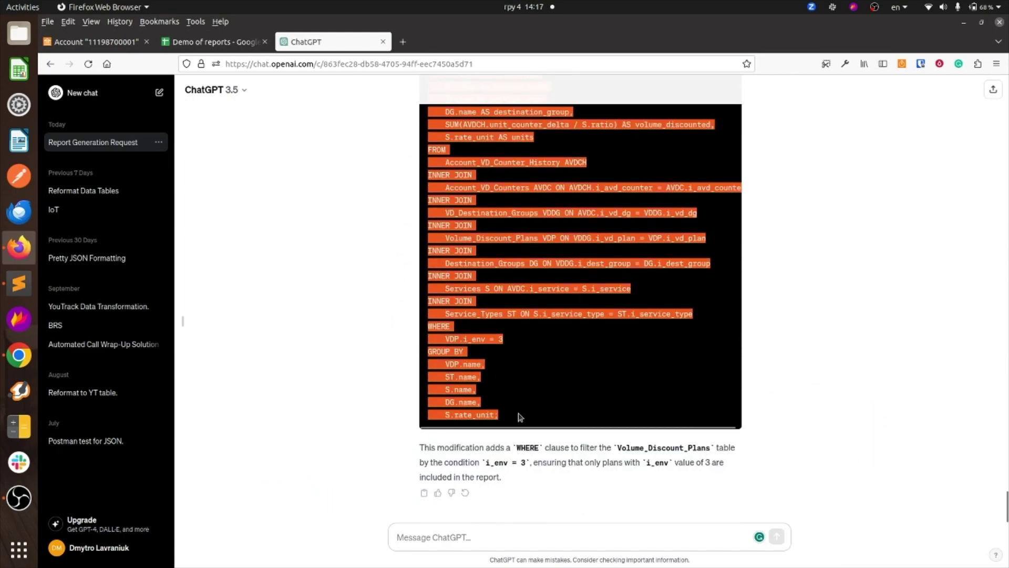
Run the i_env = 3 filtered query in MySQL, getting one row
{"action": "right_click", "coordinate": [494, 413]}
{"action": "left_click", "coordinate": [498, 423]}
{"action": "key", "text": "F12"}
{"action": "key", "text": "ctrl+shift+v"}
{"action": "key", "text": "Return"}
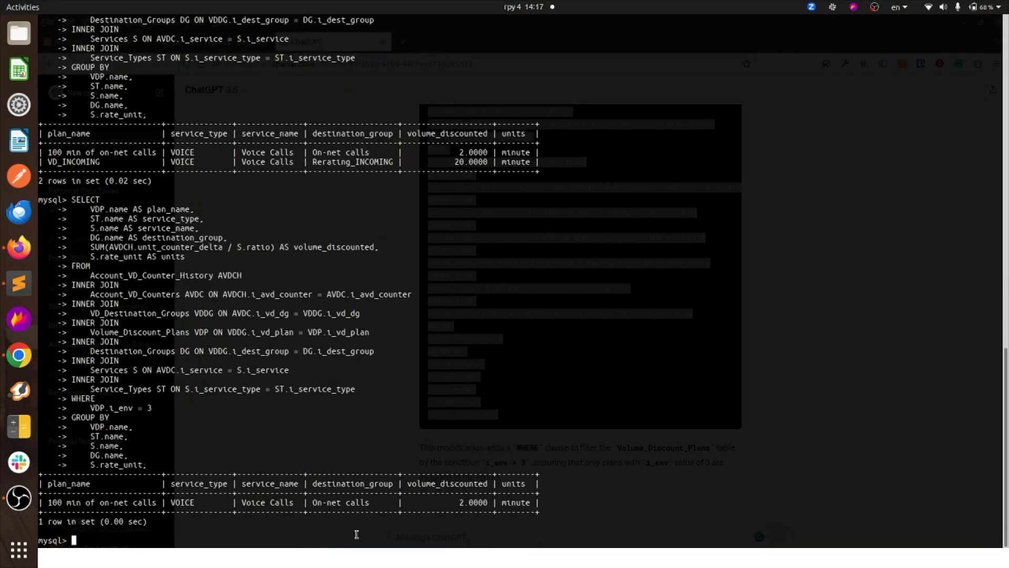
{"action": "left_click_drag", "start_coordinate": [151, 522], "coordinate": [38, 521]}
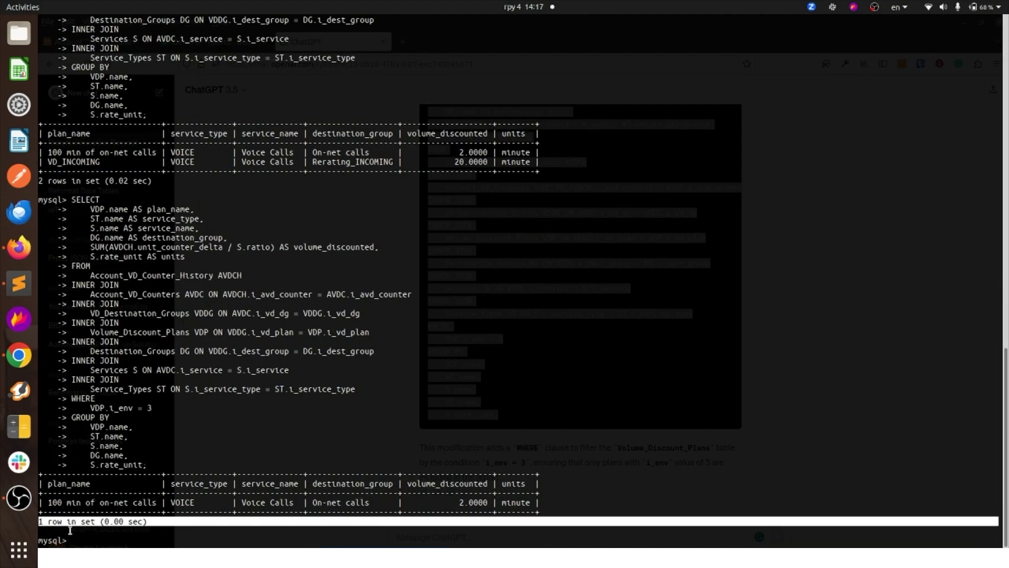
{"action": "key", "text": "F12"}
{"action": "left_click", "coordinate": [19, 282]}
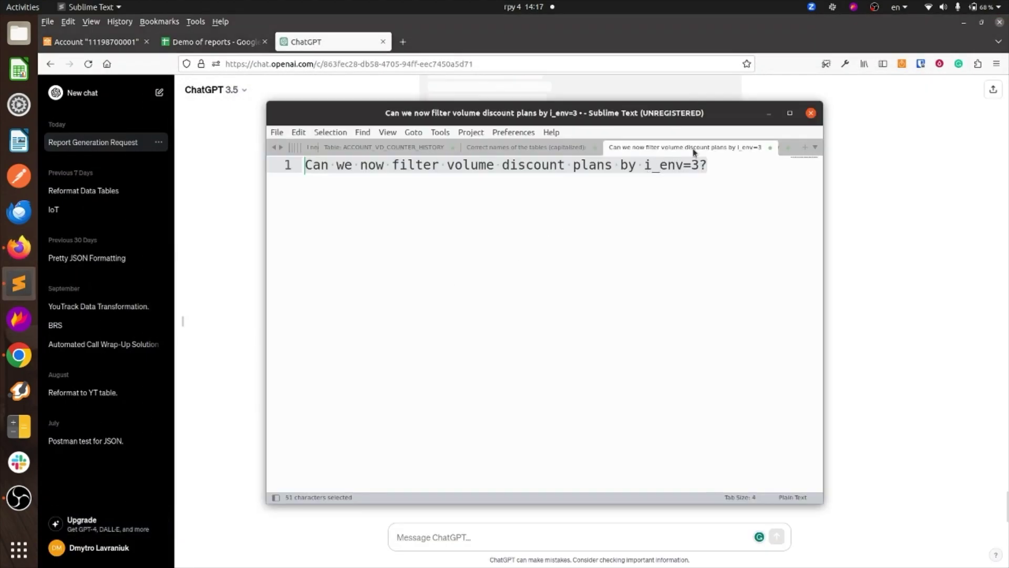
{"action": "key", "text": "ctrl+n"}
{"action": "key", "text": "ctrl+v"}
{"action": "key", "text": "ctrl+a"}
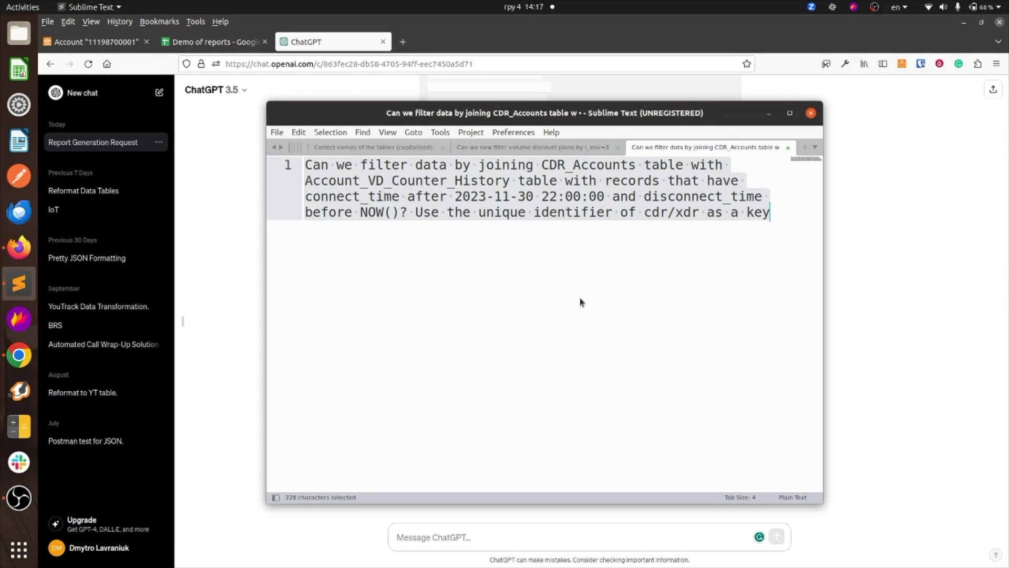
{"action": "key", "text": "Right"}
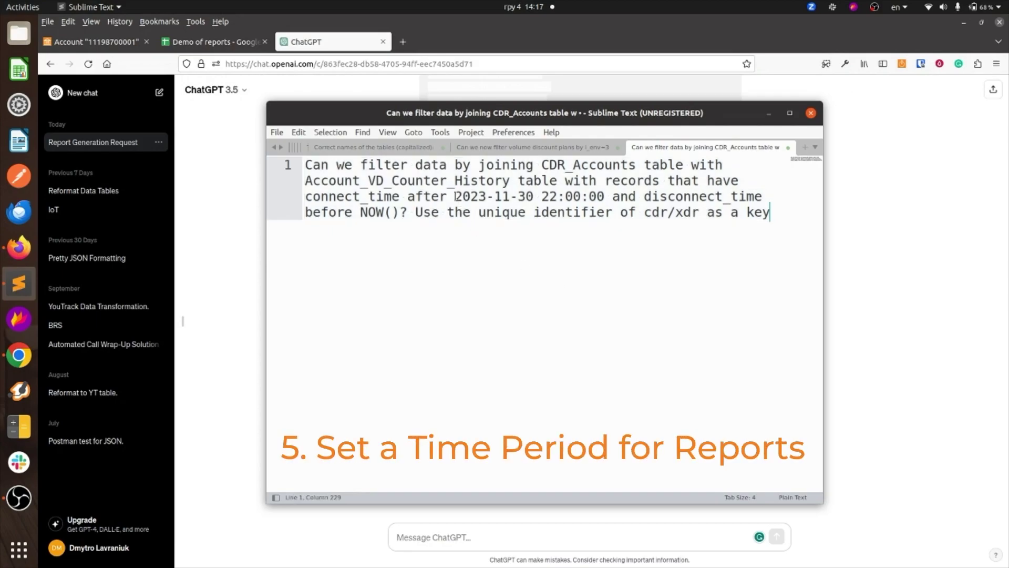
{"action": "left_click_drag", "start_coordinate": [455, 196], "coordinate": [600, 196]}
{"action": "left_click", "coordinate": [584, 233]}
{"action": "left_click_drag", "start_coordinate": [361, 211], "coordinate": [384, 215]}
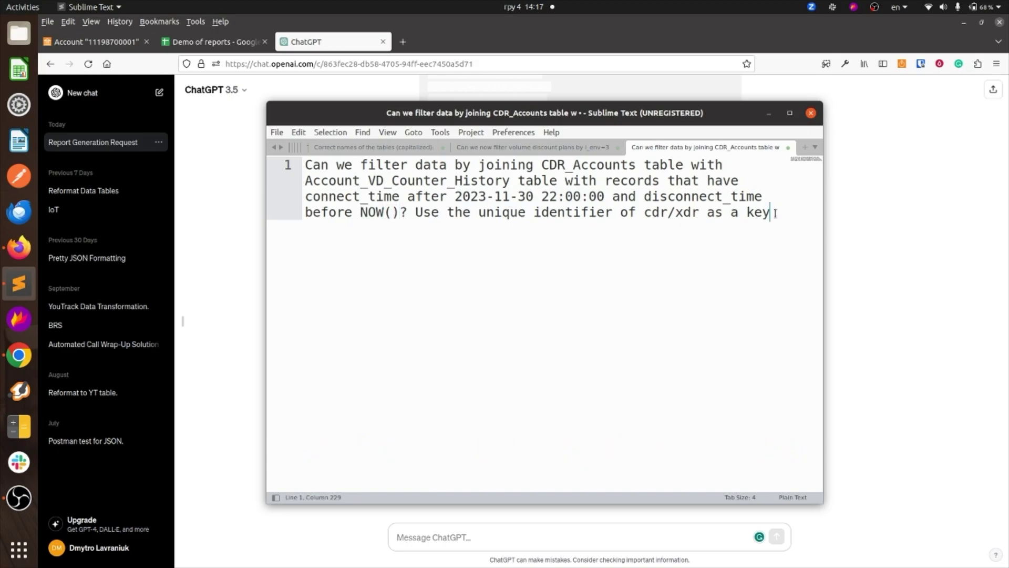
{"action": "left_click_drag", "start_coordinate": [774, 213], "coordinate": [246, 155]}
{"action": "key", "text": "ctrl+c"}
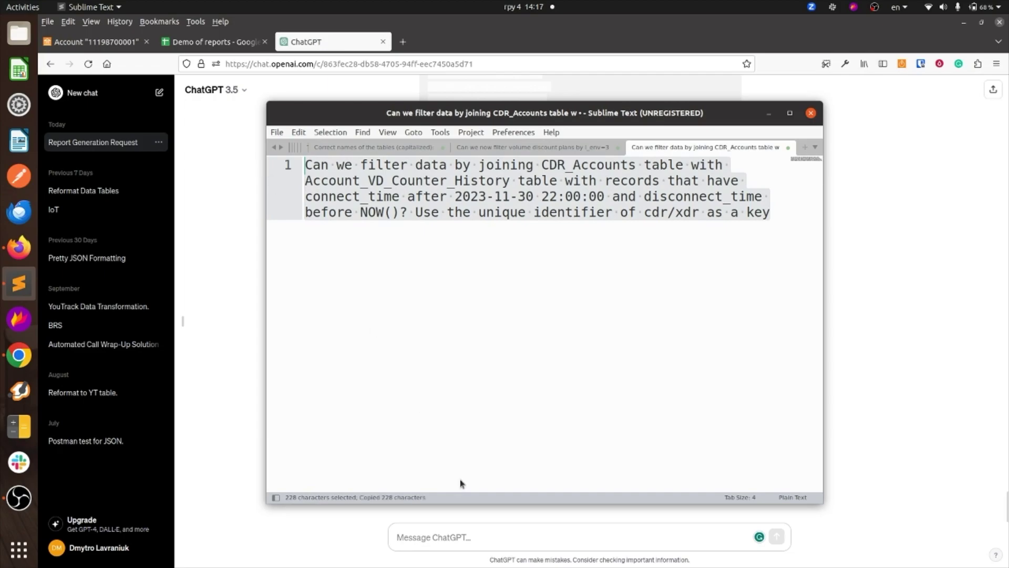
Send the CDR_Accounts time-period filtering question to ChatGPT
{"action": "left_click", "coordinate": [481, 530]}
{"action": "key", "text": "ctrl+v"}
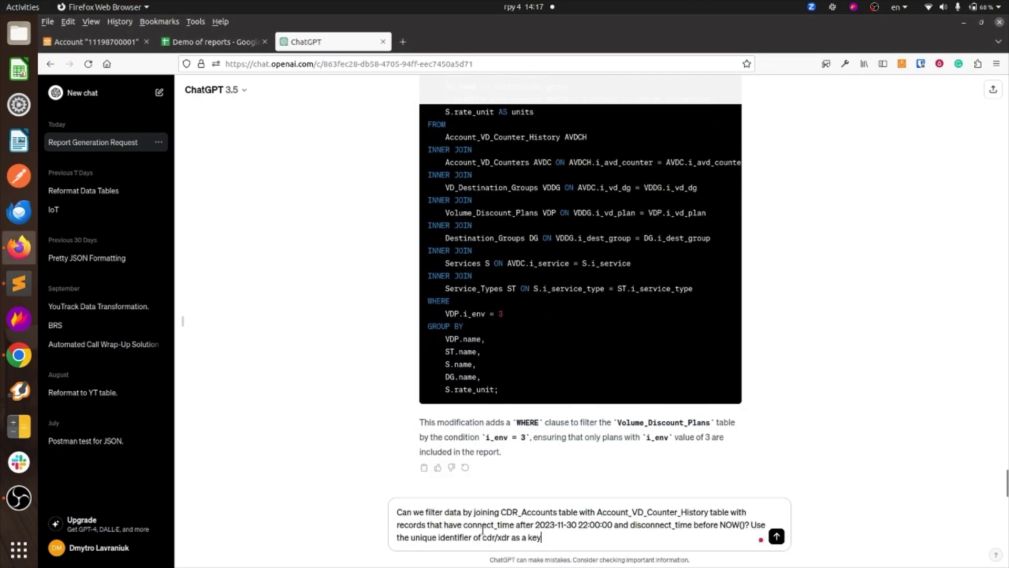
{"action": "key", "text": "Return"}
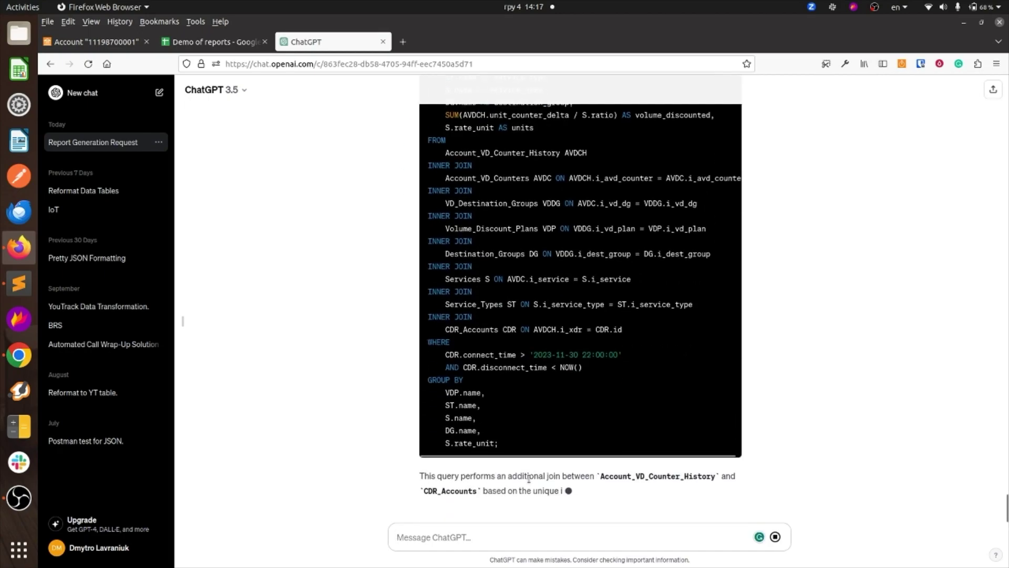
{"action": "left_click_drag", "start_coordinate": [500, 406], "coordinate": [423, 128]}
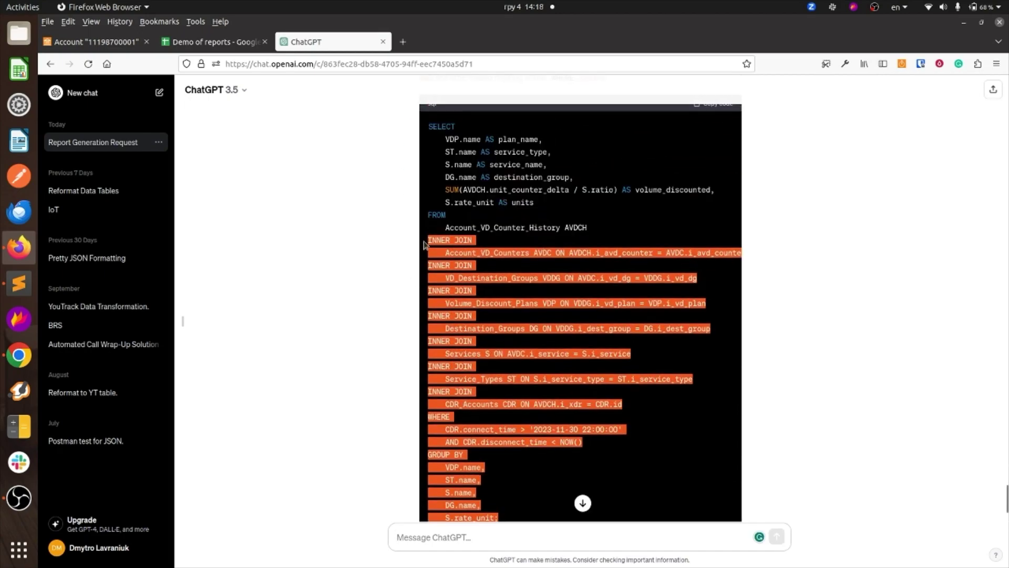
Run the date-filtered query in MySQL, returning one row: on-net calls, 2 minutes
{"action": "key", "text": "ctrl+c"}
{"action": "key", "text": "F12"}
{"action": "key", "text": "ctrl+shift+v"}
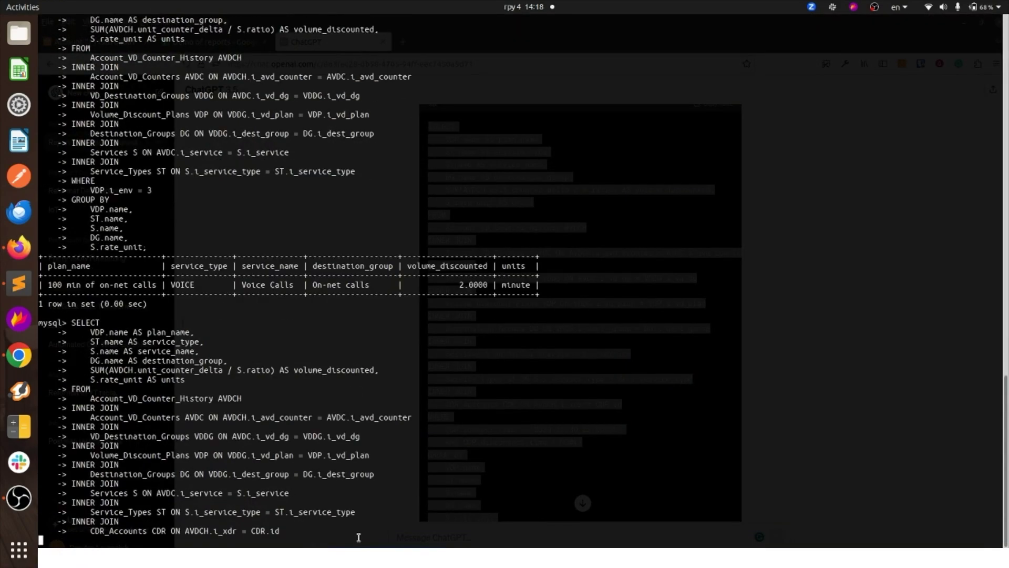
{"action": "left_click_drag", "start_coordinate": [148, 521], "coordinate": [38, 475]}
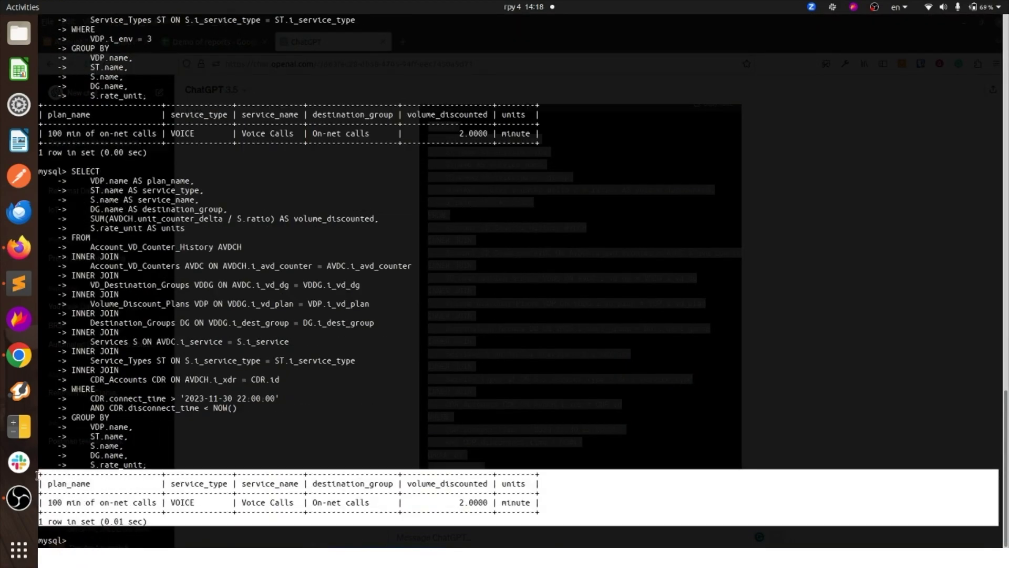
{"action": "key", "text": "F12"}
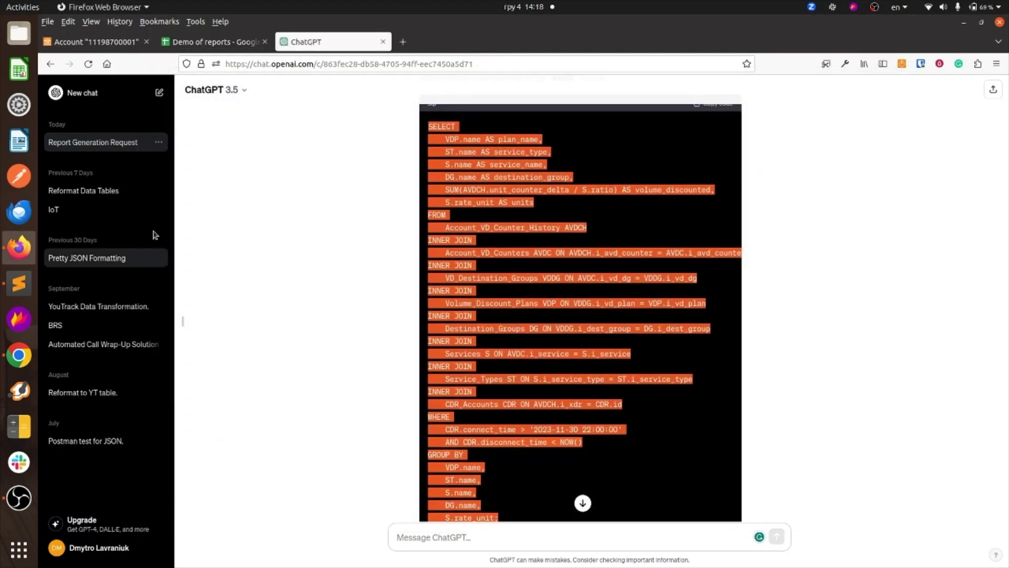